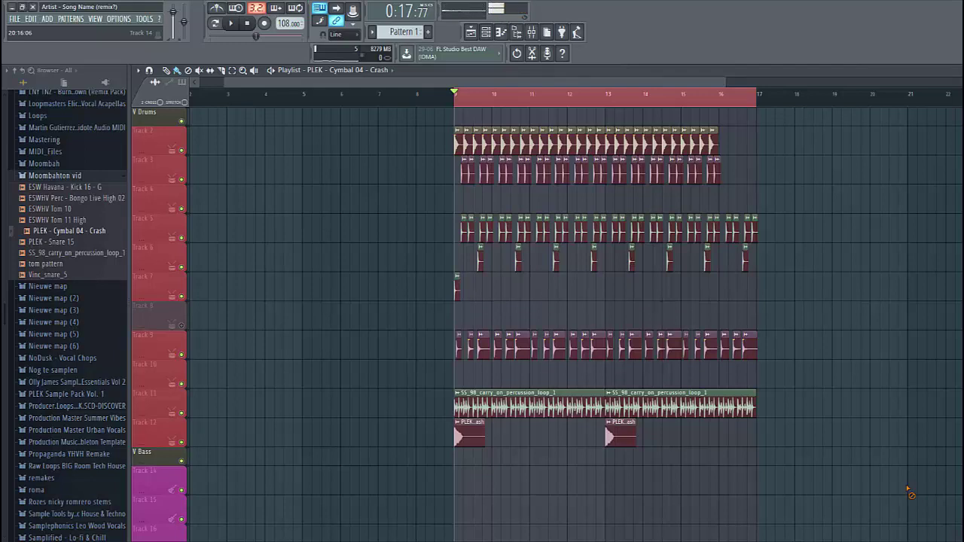
# Step: Play back the finished drum arrangement from bar 9
pyautogui.press('space')
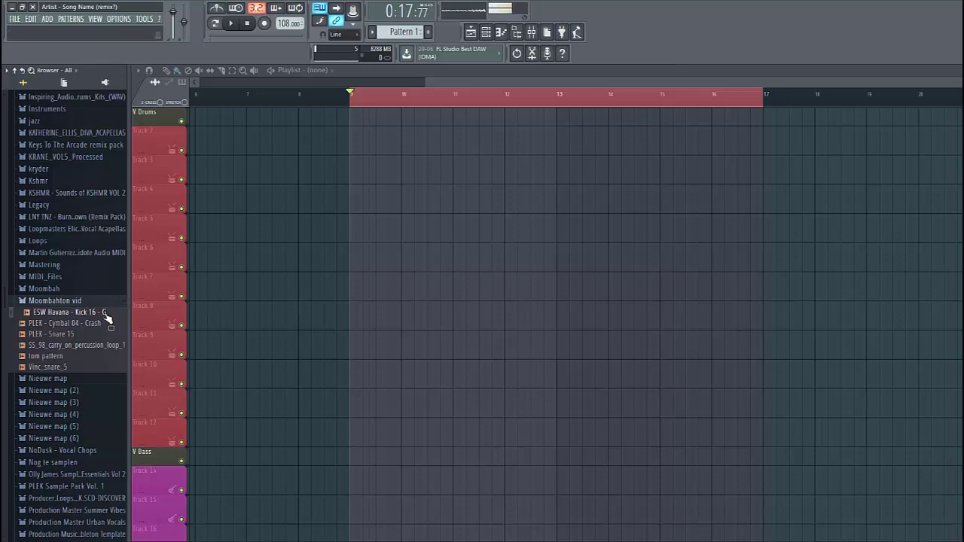
# Step: Place the ESW Havana - Kick 16 - G sample on the first drum track at bar 9 and repeat it on every beat up to bar 16
pyautogui.moveTo(106, 316); pyautogui.dragTo(355, 136)
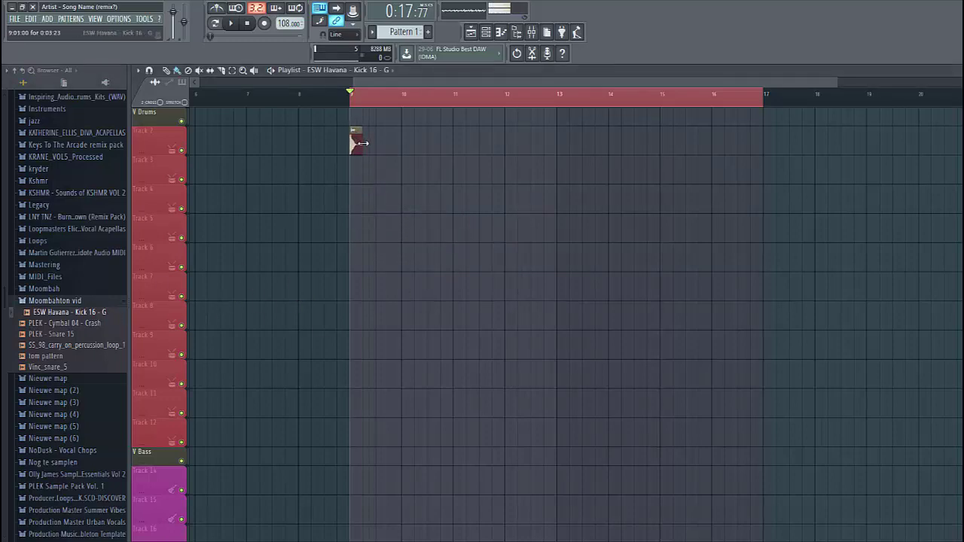
pyautogui.click(367, 144)
pyautogui.press('space')
pyautogui.click(380, 145)
pyautogui.click(396, 146)
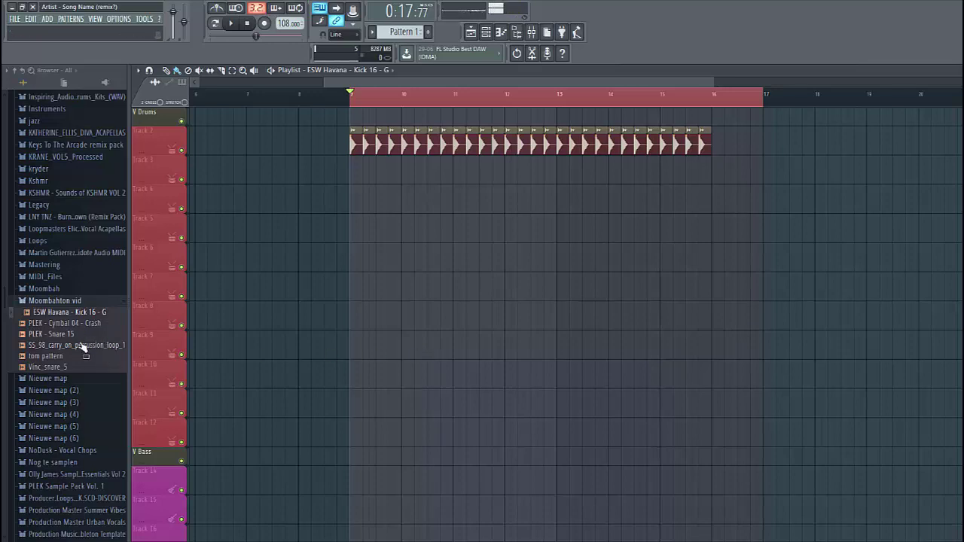
# Step: Place Vinc_snare_5 on the track below the kick at step 4 of bar 9 and trim the clip to about three steps
pyautogui.moveTo(71, 369); pyautogui.dragTo(355, 172)
pyautogui.keyDown('ctrl'); pyautogui.scroll(3, 342, 259); pyautogui.keyUp('ctrl')
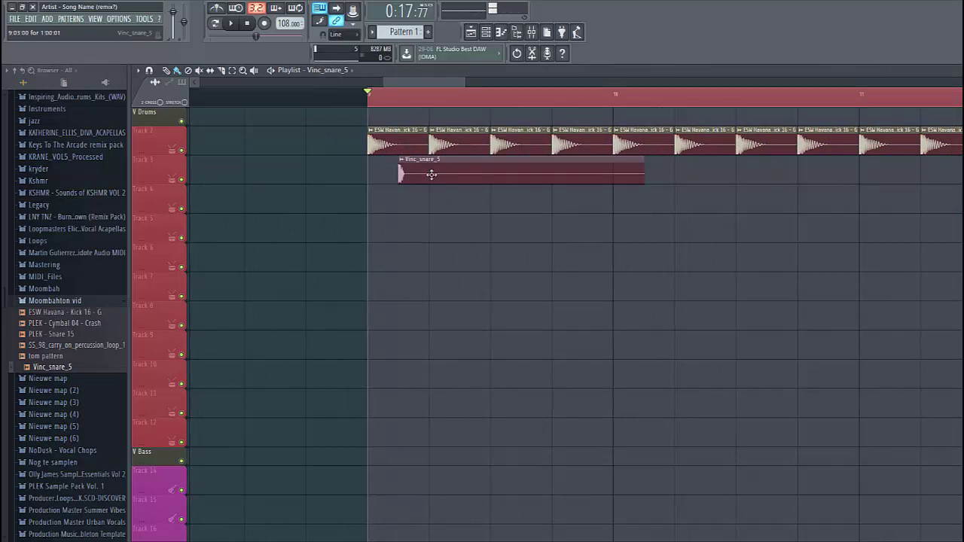
pyautogui.moveTo(432, 174); pyautogui.dragTo(443, 174)
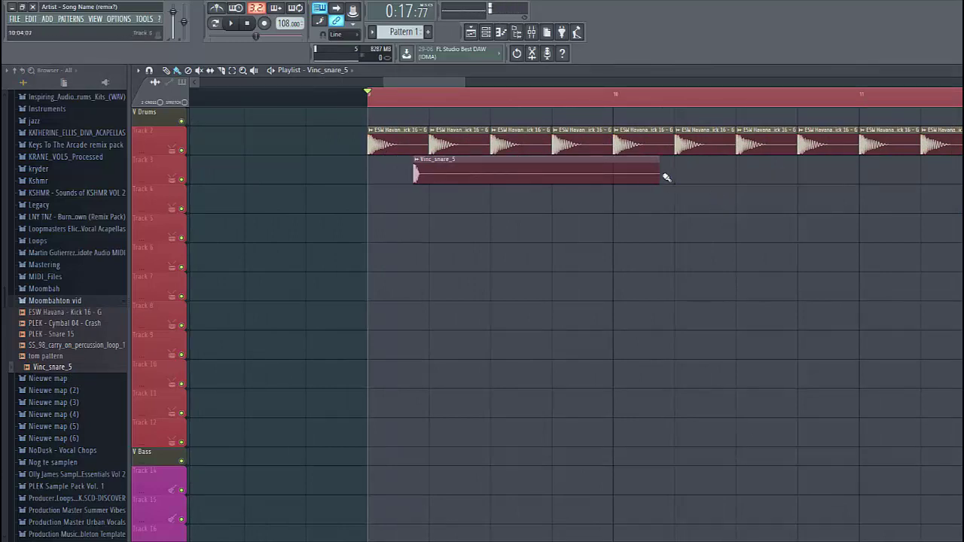
pyautogui.moveTo(659, 174); pyautogui.dragTo(464, 174)
# Step: Add a second Vinc_snare_5 hit at step 7 of bar 9, and repeat the pair every two beats up to bar 16
pyautogui.click(477, 172)
pyautogui.press('space')
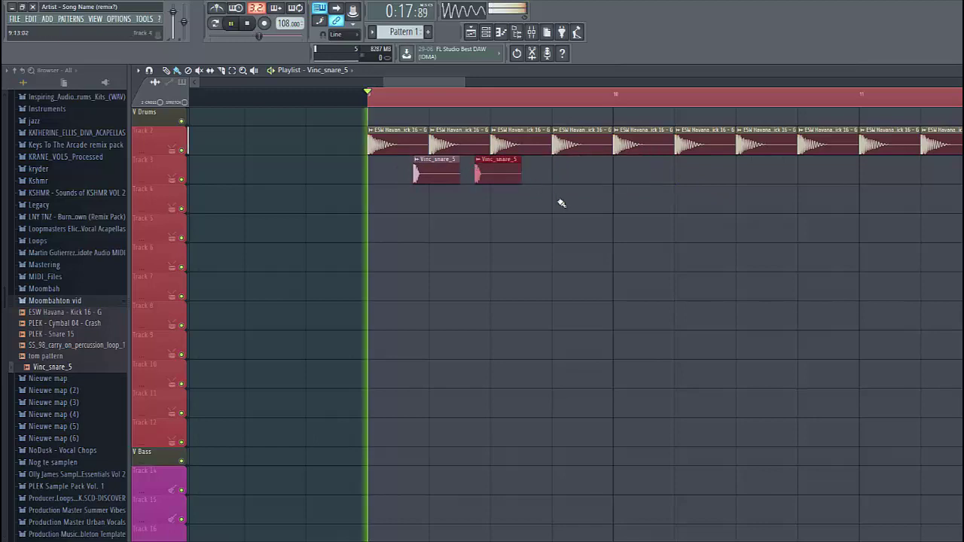
pyautogui.press('space')
pyautogui.moveTo(493, 171); pyautogui.dragTo(482, 171)
pyautogui.press('space')
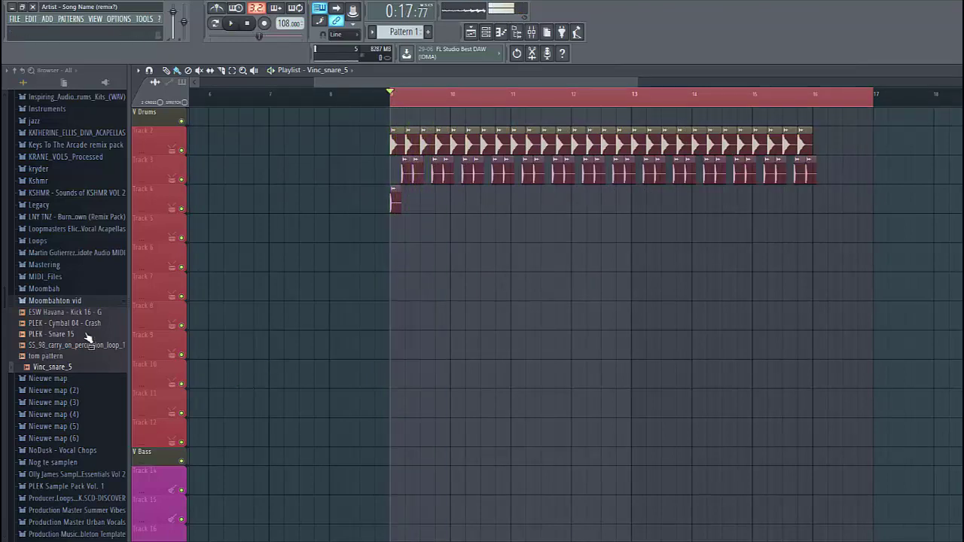
# Step: Layer PLEK - Snare 15 on Track 5 under the first two Vinc_snare_5 hits, with a spare clip on Track 6 at bar 9
pyautogui.moveTo(88, 338); pyautogui.dragTo(402, 229)
pyautogui.scroll(2, 419, 238)
pyautogui.scroll(1, 419, 238)
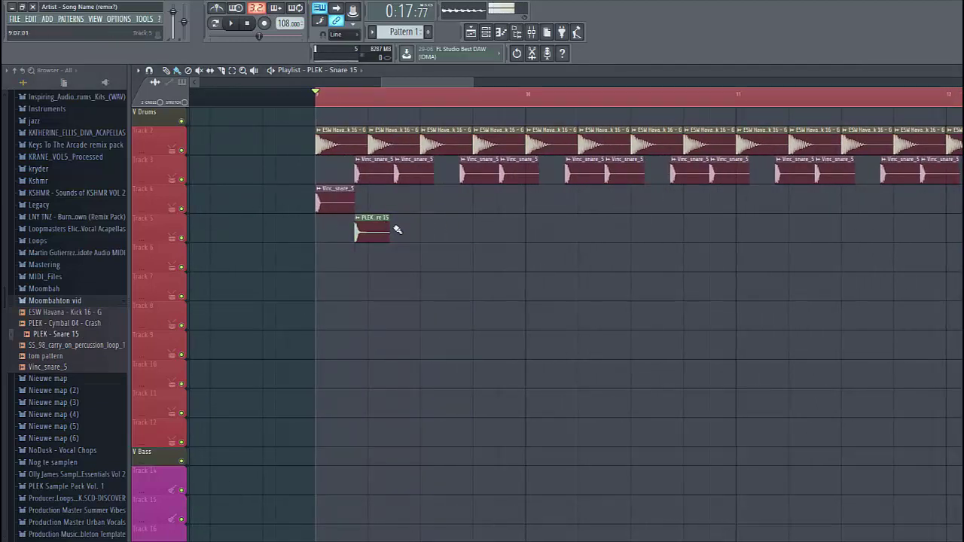
pyautogui.click(420, 237)
pyautogui.click(319, 265)
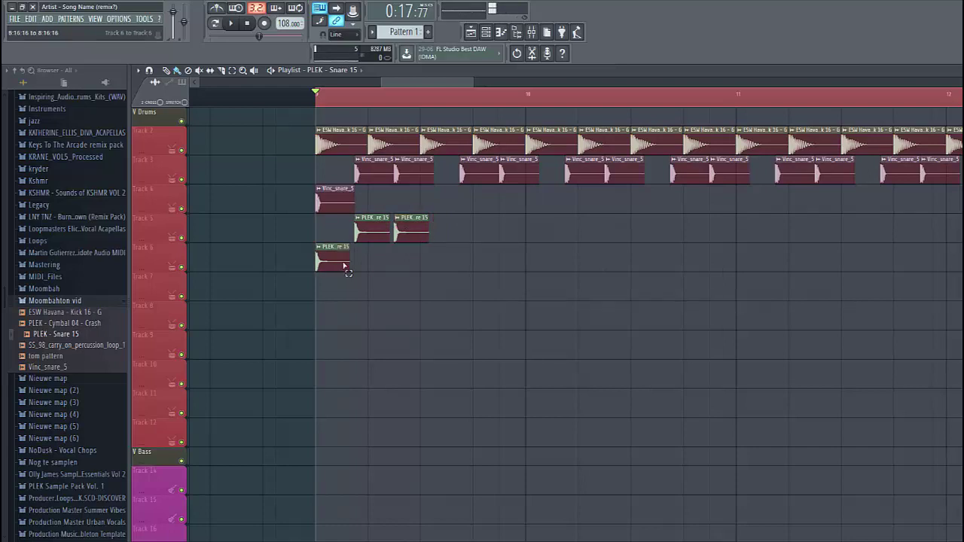
# Step: Repeat the PLEK - Snare 15 pair along Track 5 up to bar 17, remove the extra Track 6 copy, and play the loop
pyautogui.moveTo(460, 299); pyautogui.dragTo(434, 260)
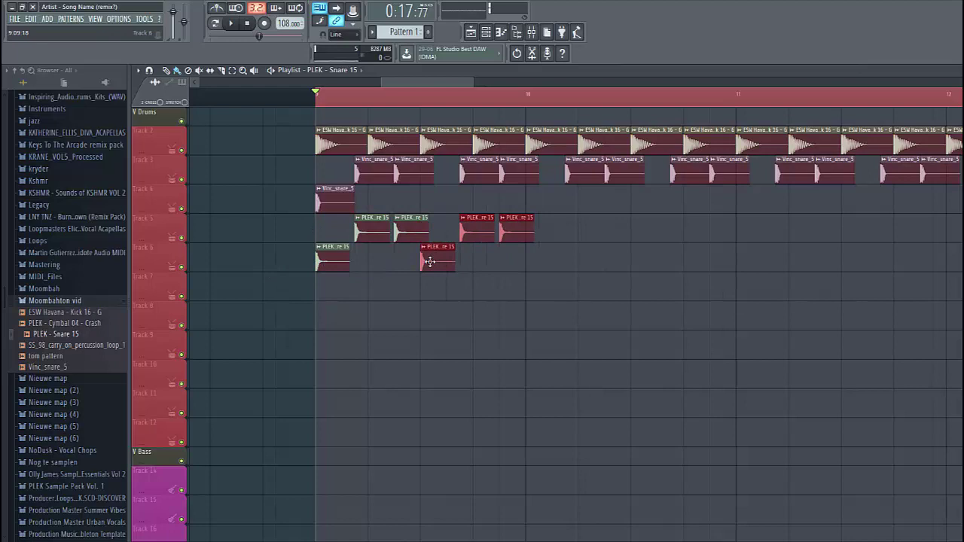
pyautogui.rightClick(429, 261)
pyautogui.scroll(-5, 441, 296)
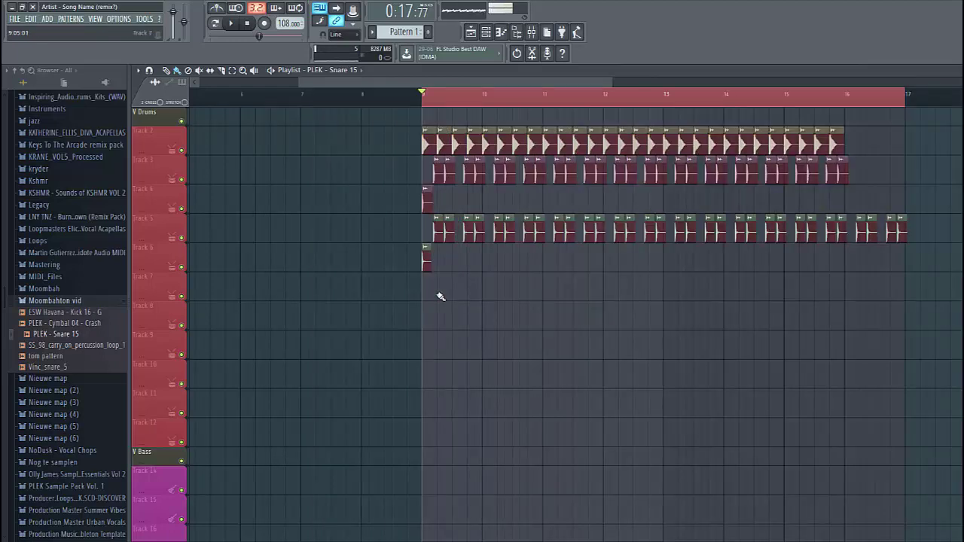
pyautogui.press('space')
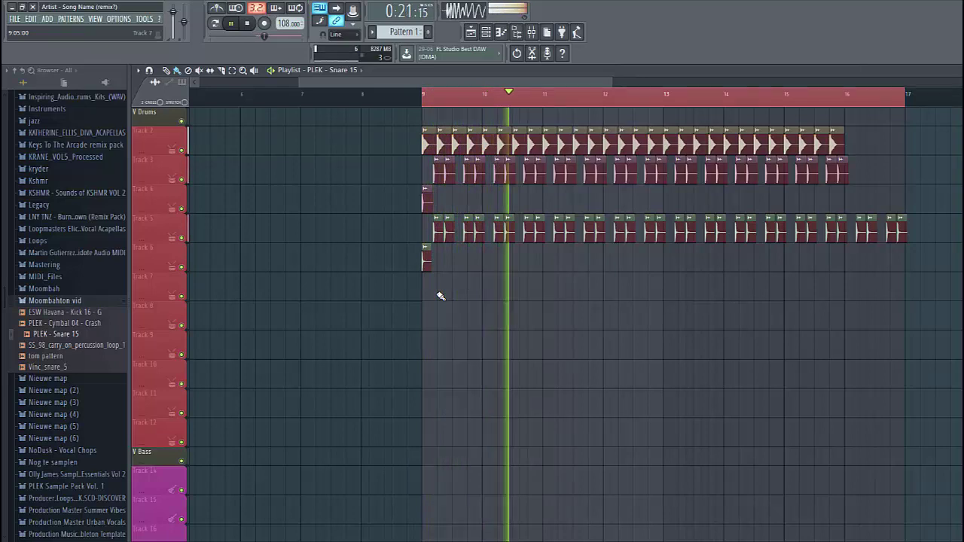
pyautogui.press('space')
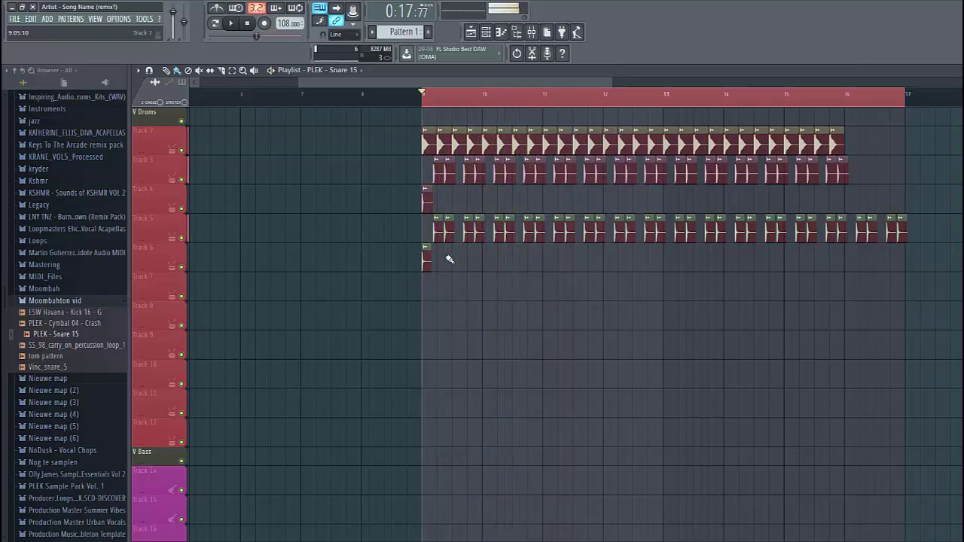
# Step: Set the kick sample's channel volume to 69% while the loop plays
pyautogui.click(483, 143)
pyautogui.press('space')
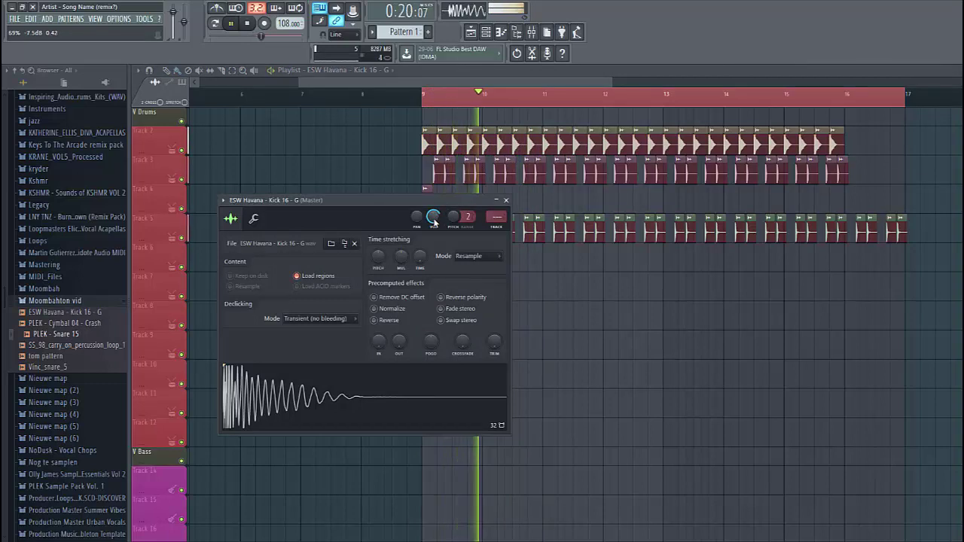
pyautogui.click(506, 200)
pyautogui.press('space')
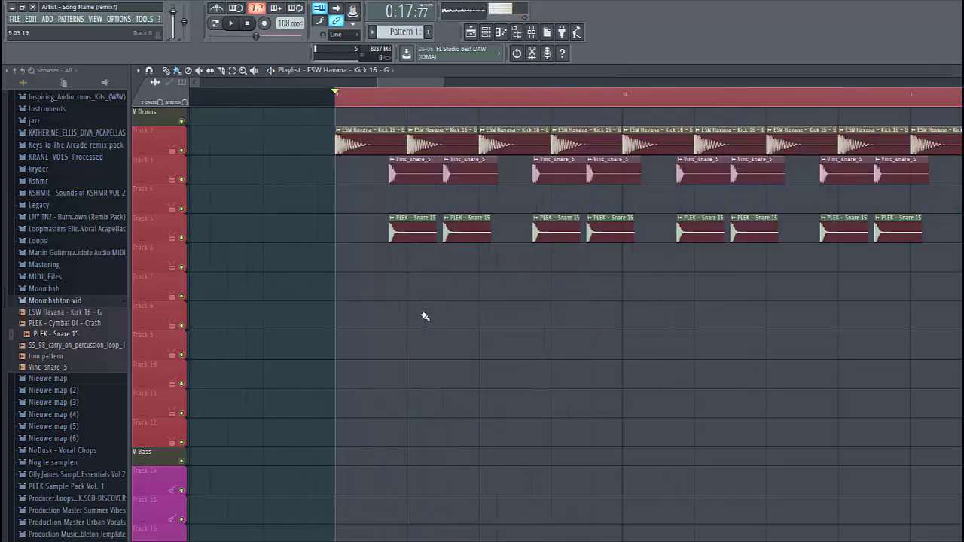
# Step: Add an extra PLEK - Snare 15 hit on Track 6 at step 11 of bar 9 and again at the same spot in bar 10
pyautogui.press('space')
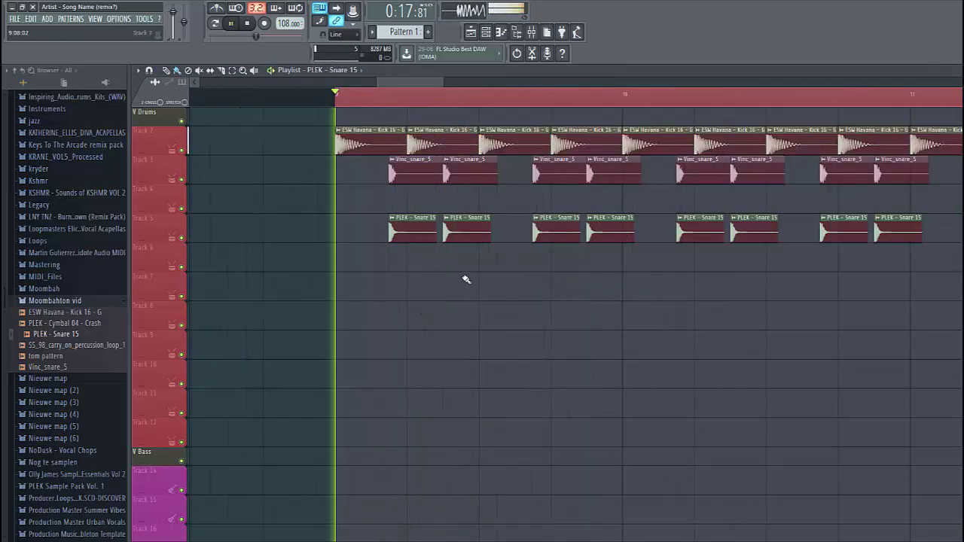
pyautogui.click(523, 260)
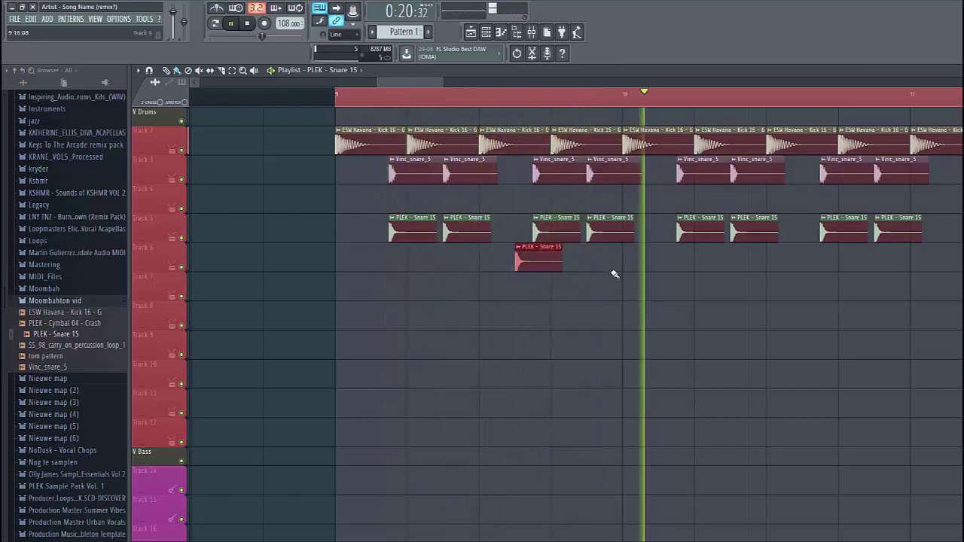
pyautogui.scroll(-3, 595, 286)
pyautogui.click(682, 262)
pyautogui.press('space')
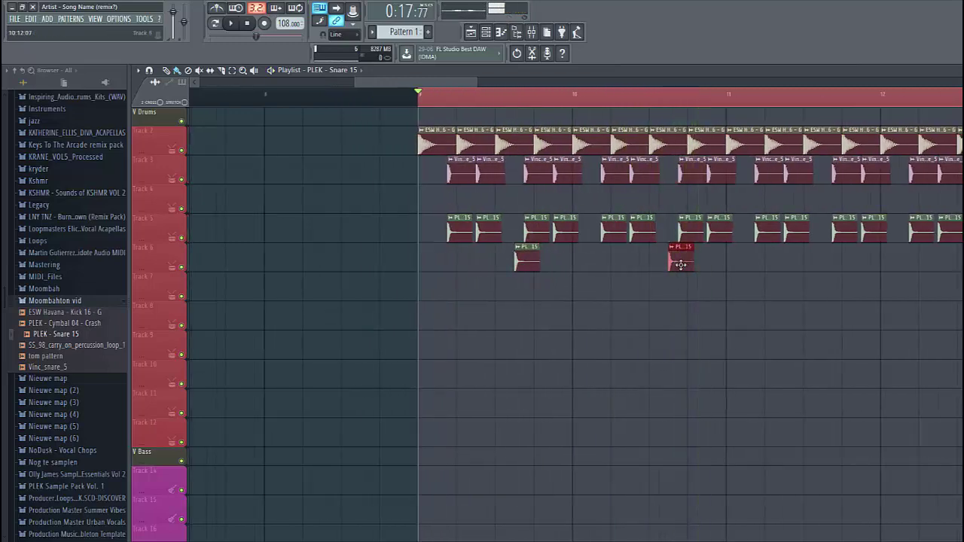
# Step: Repeat the extra Track 6 snare hits in every bar up to bar 17 and play the loop
pyautogui.scroll(-3, 487, 329)
pyautogui.moveTo(499, 289); pyautogui.dragTo(644, 257)
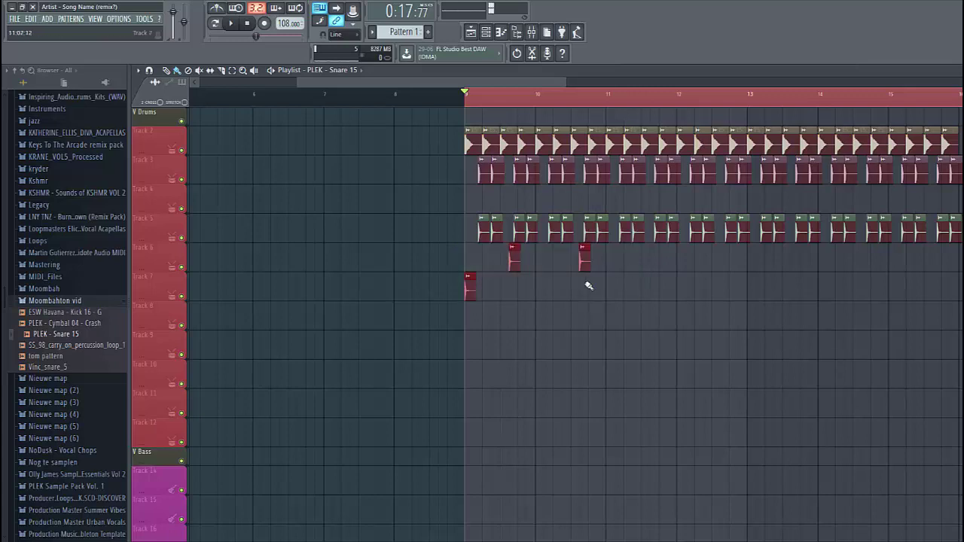
pyautogui.hotkey('ctrl', 'v')
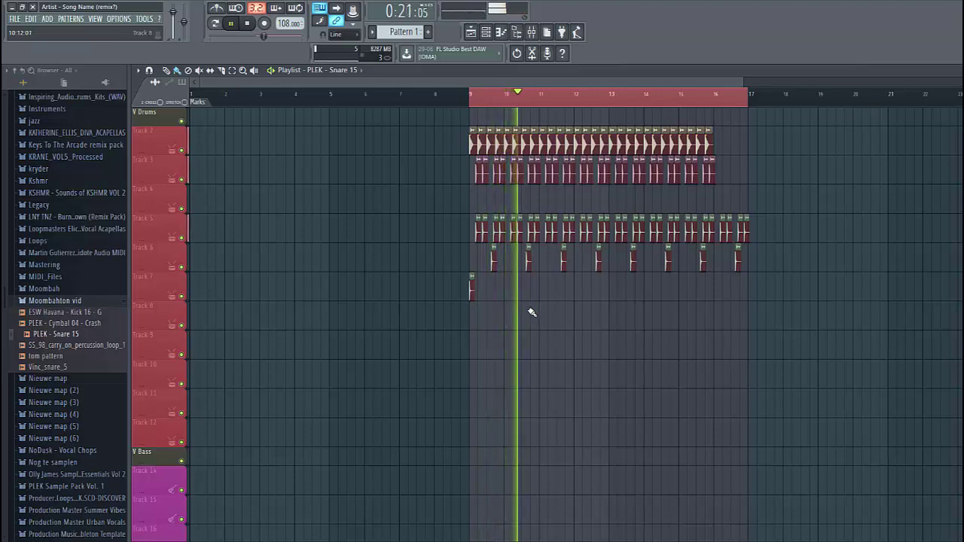
pyautogui.press('space')
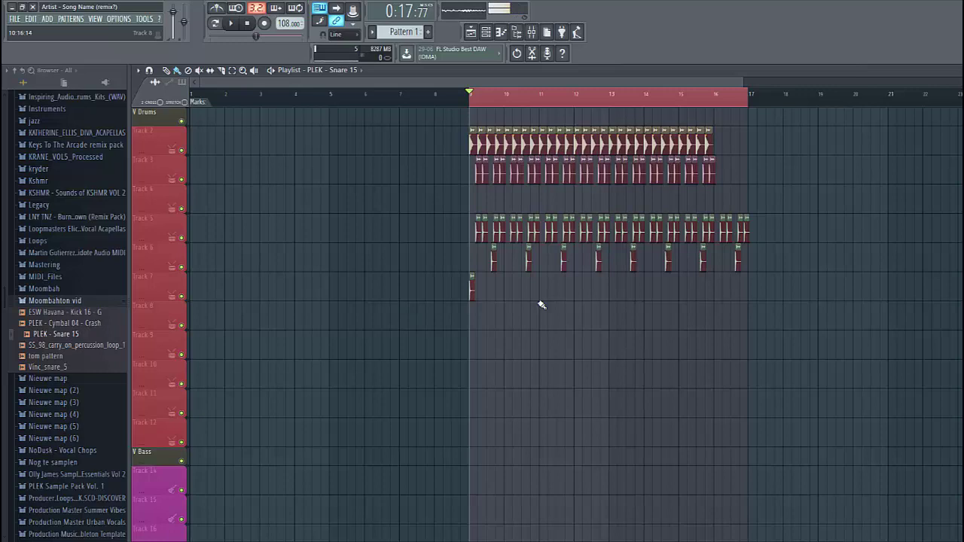
# Step: Nudge all Vinc_snare_5 clips and the Track 5 PLEK - Snare 15 clips slightly earlier than the grid, and play the groove
pyautogui.keyDown('ctrl'); pyautogui.moveTo(453, 228); pyautogui.dragTo(764, 189); pyautogui.keyUp('ctrl')
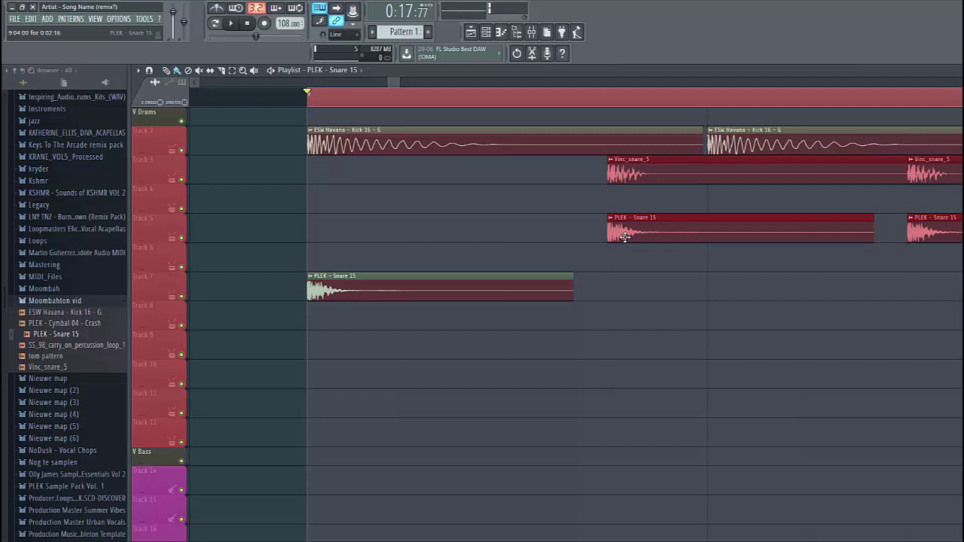
pyautogui.hotkey('shift', 'Left')
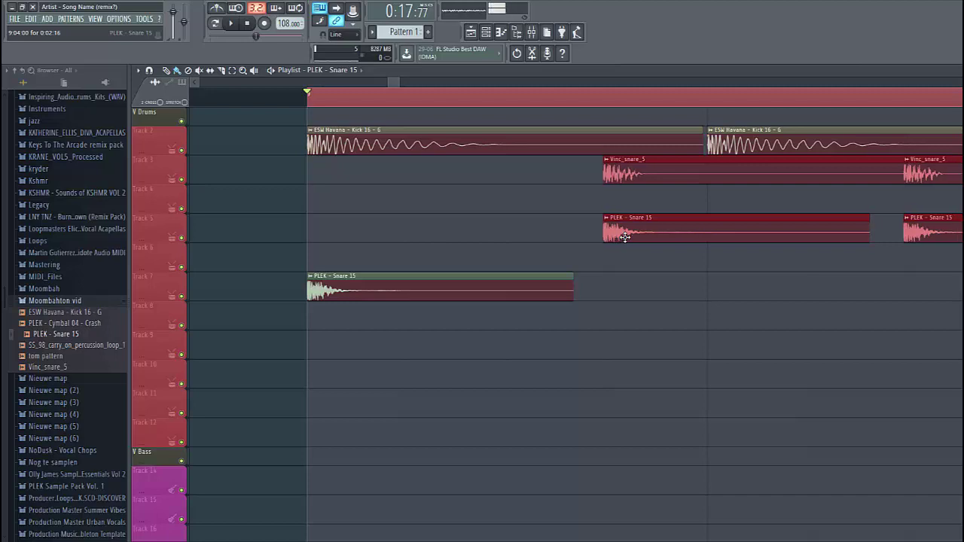
pyautogui.moveTo(633, 240); pyautogui.dragTo(633, 240)
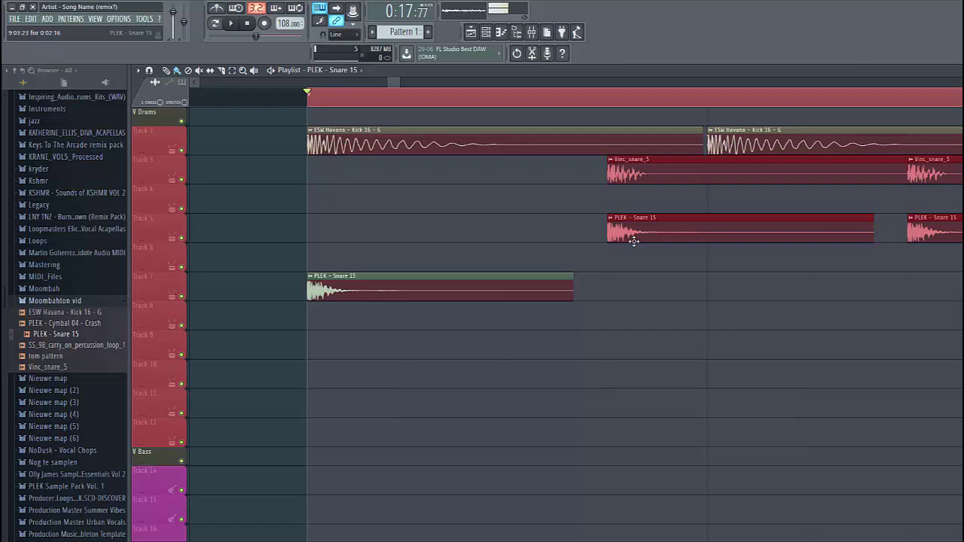
pyautogui.press('space')
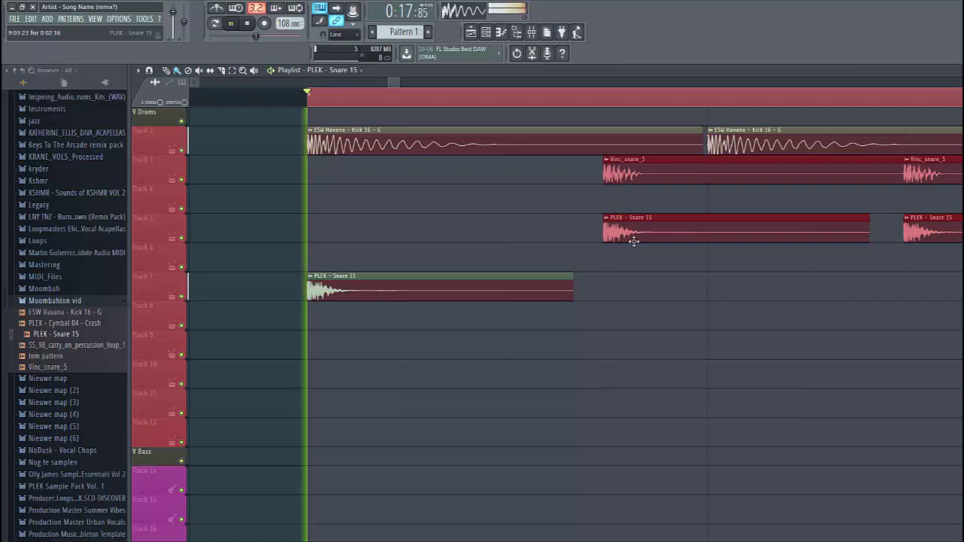
pyautogui.scroll(-3, 528, 316)
pyautogui.scroll(-2, 524, 318)
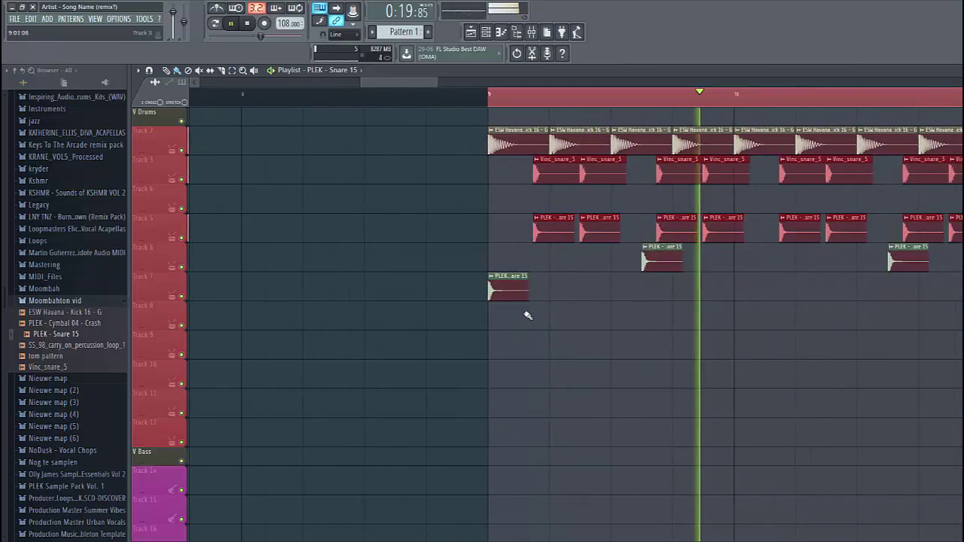
pyautogui.press('space')
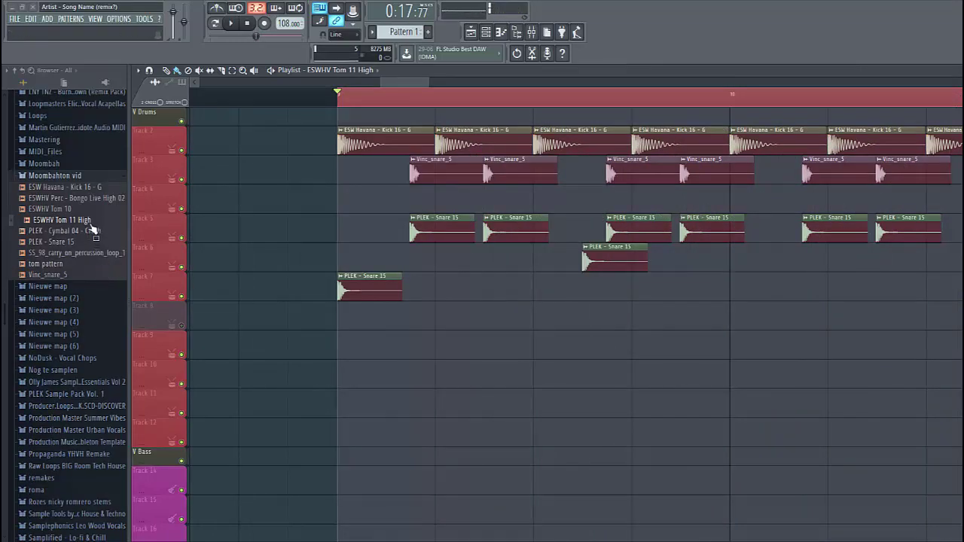
# Step: Place ESWHV Perc - Bongo Live High 02 on Track 9 at step 2 of bar 9 and trim its length to 0:02:10
pyautogui.moveTo(97, 202); pyautogui.dragTo(362, 347)
pyautogui.moveTo(710, 348); pyautogui.dragTo(424, 351)
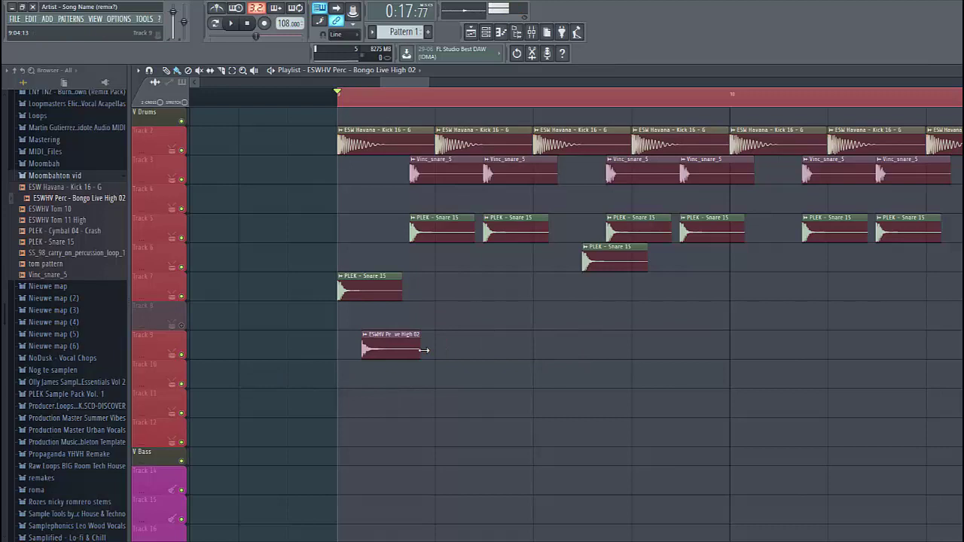
pyautogui.press('space')
pyautogui.press('space')
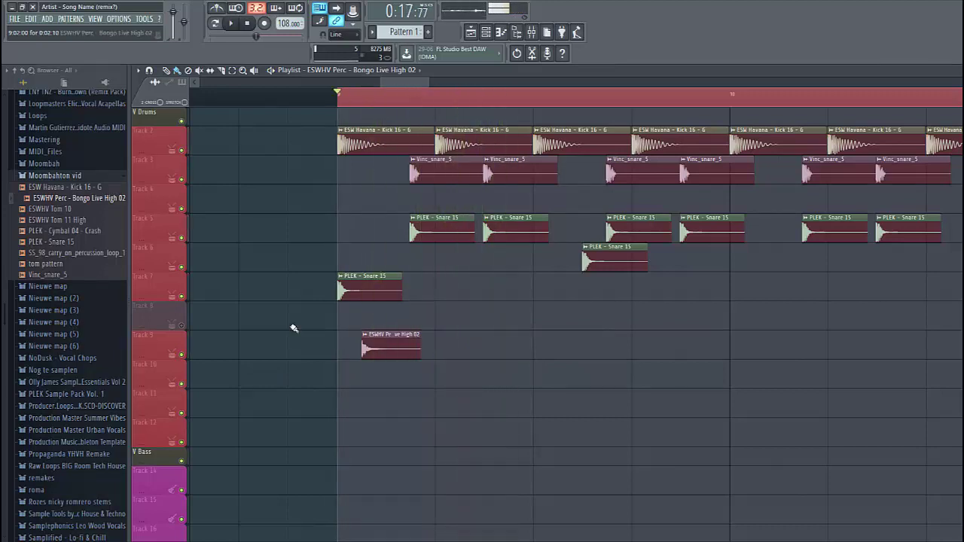
# Step: Place ESWHV Tom 10 on Track 9 at step 7 of bar 9 and trim it to about the bongo clip's length
pyautogui.moveTo(60, 209); pyautogui.dragTo(514, 345)
pyautogui.press('space')
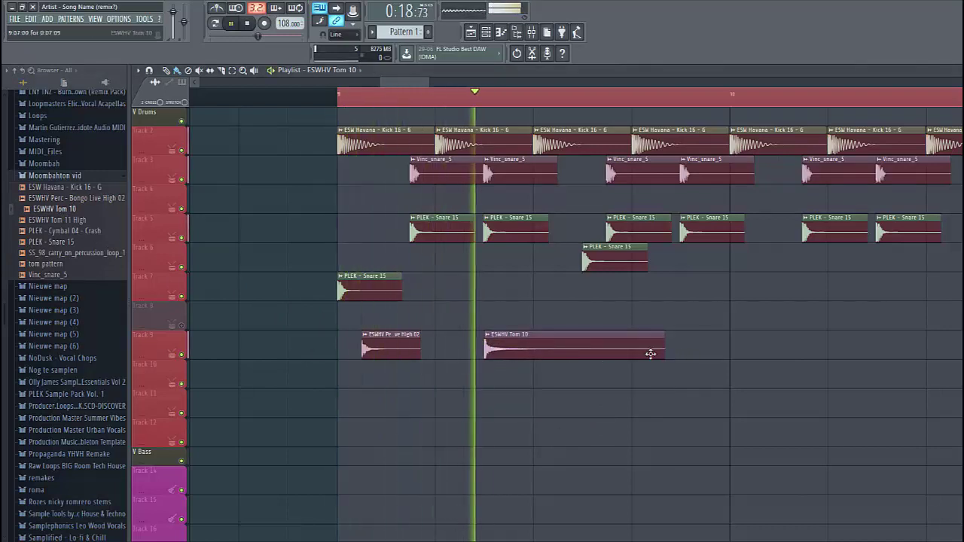
pyautogui.moveTo(664, 348); pyautogui.dragTo(538, 352)
pyautogui.press('space')
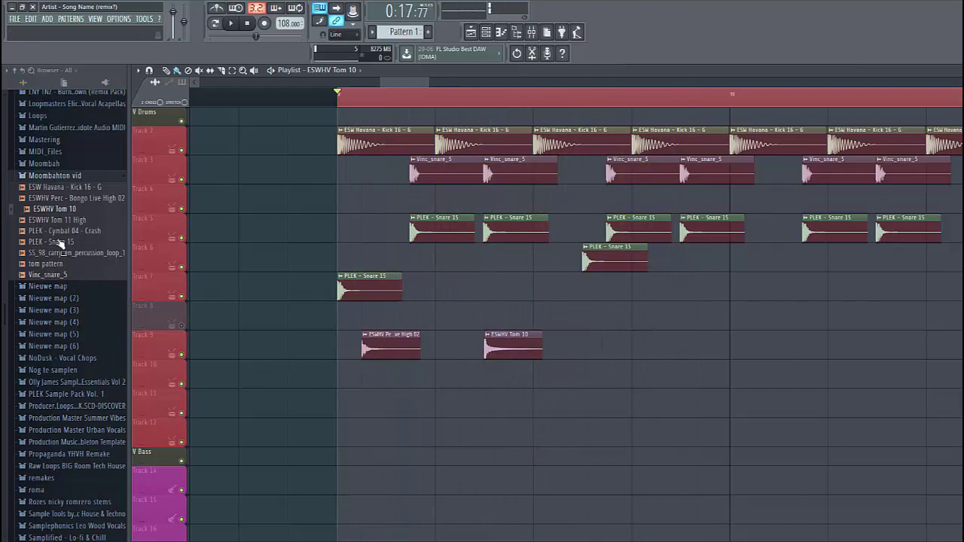
# Step: Place ESWHV Tom 11 High on Track 9 at step 11 of bar 9 and shorten it to end just before bar 10
pyautogui.moveTo(59, 221); pyautogui.dragTo(587, 381)
pyautogui.moveTo(604, 347); pyautogui.dragTo(601, 349)
pyautogui.press('space')
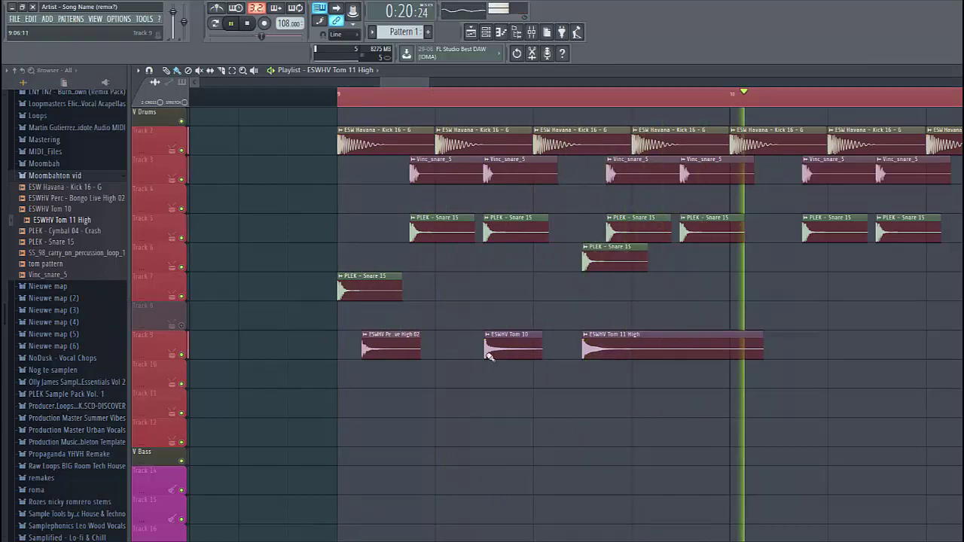
pyautogui.press('space')
pyautogui.moveTo(762, 352); pyautogui.dragTo(708, 352)
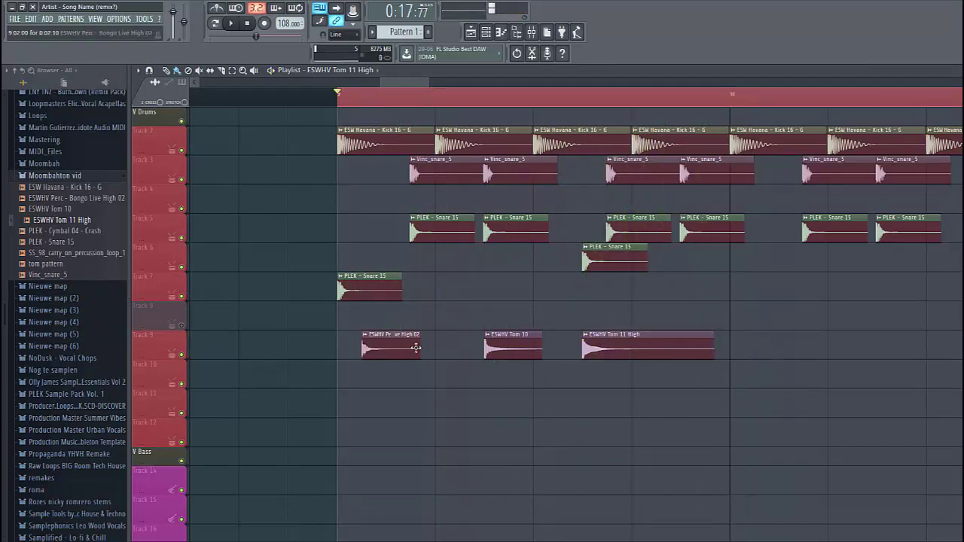
# Step: Pan the bongo sample, set ESWHV Tom 10 to 50% right and ESWHV Tom 11 High to 31% left, and play the groove
pyautogui.doubleClick(416, 347)
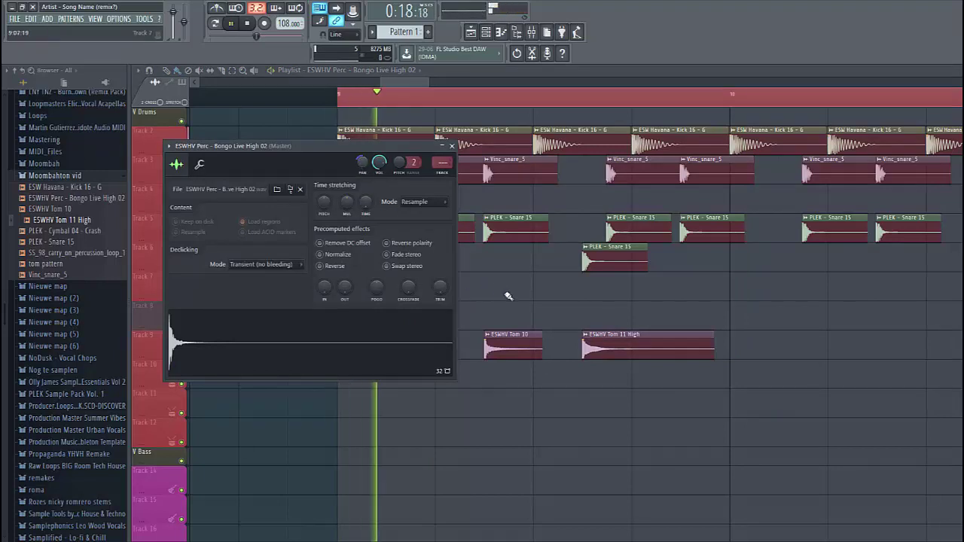
pyautogui.doubleClick(523, 341)
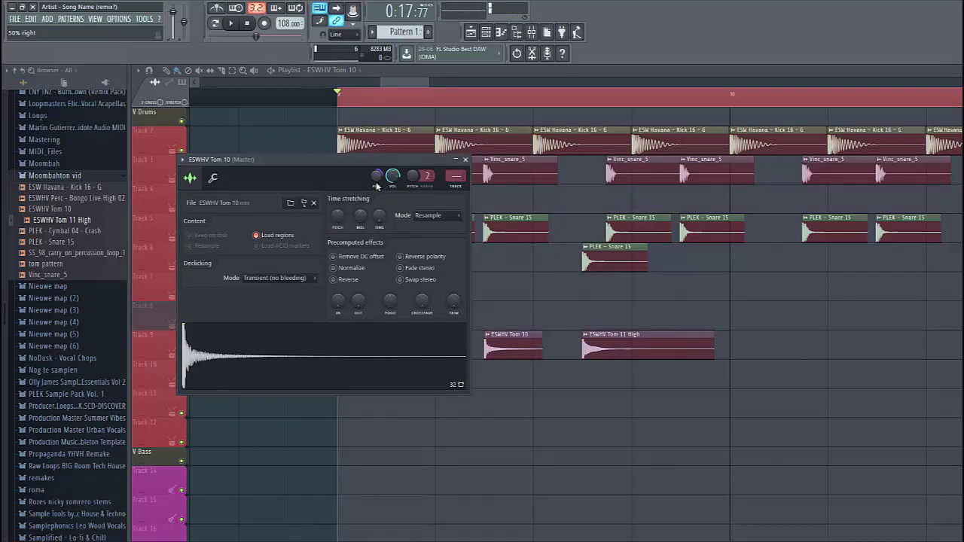
pyautogui.doubleClick(599, 354)
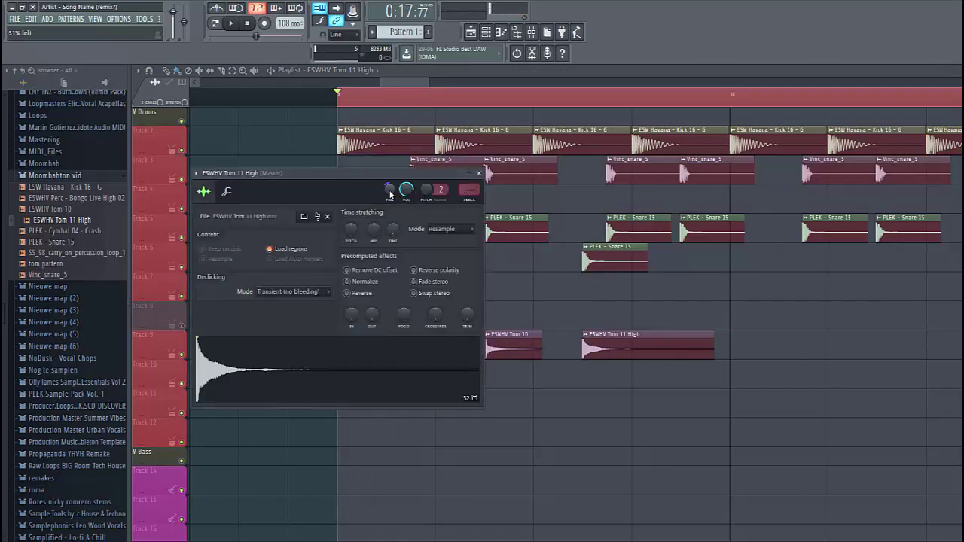
pyautogui.press('Escape')
pyautogui.press('space')
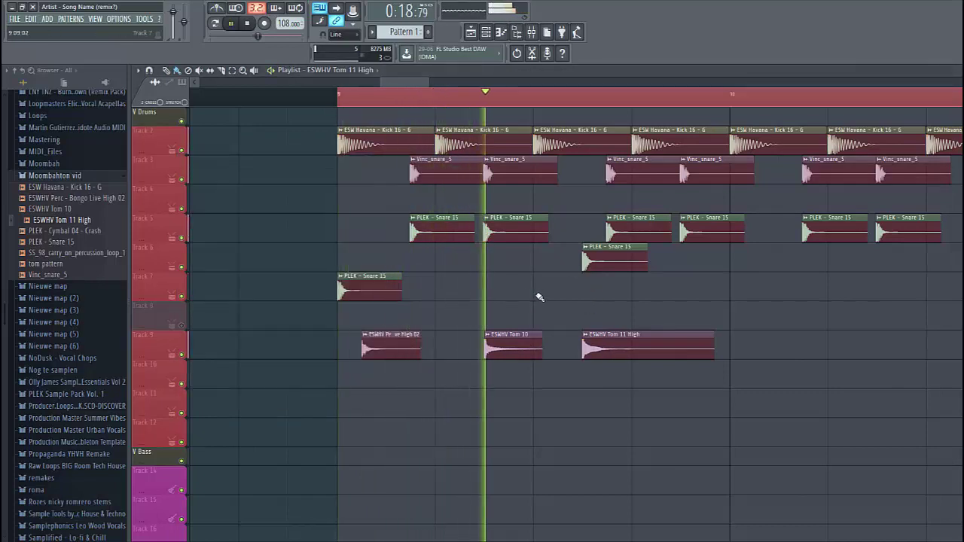
pyautogui.press('space')
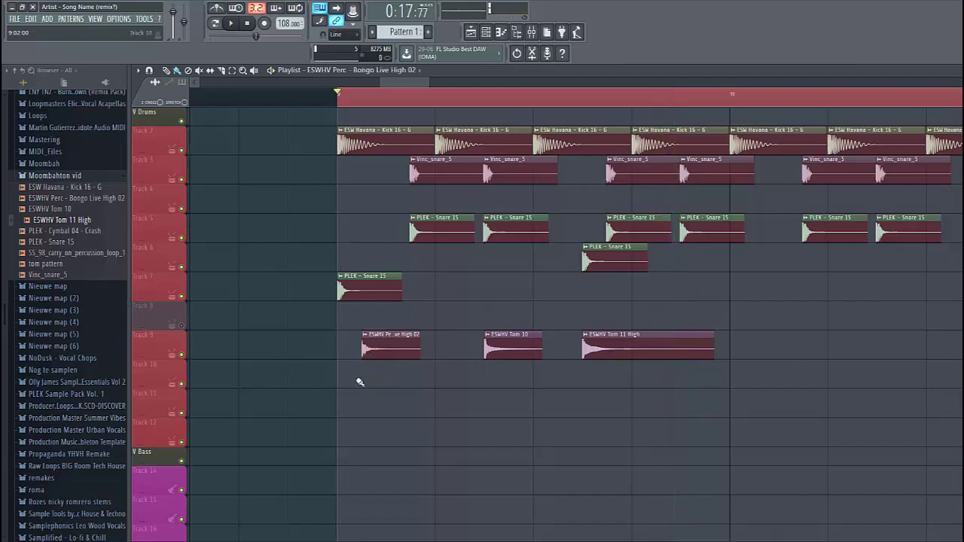
# Step: Repeat the bar 9 bongo and tom pattern along Track 9 up to bar 17, and play the groove
pyautogui.click(360, 382)
pyautogui.scroll(-2, 457, 420)
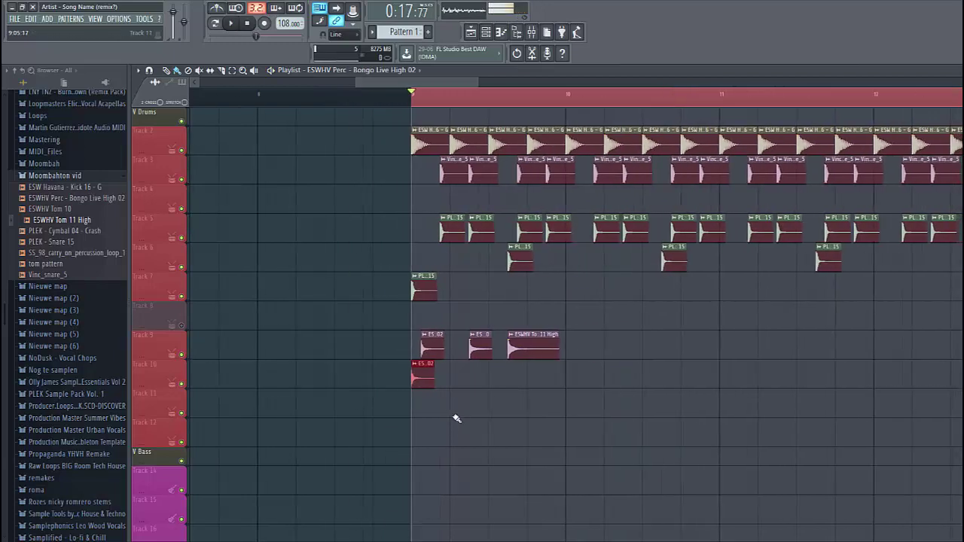
pyautogui.scroll(-2, 456, 419)
pyautogui.scroll(-3, 561, 408)
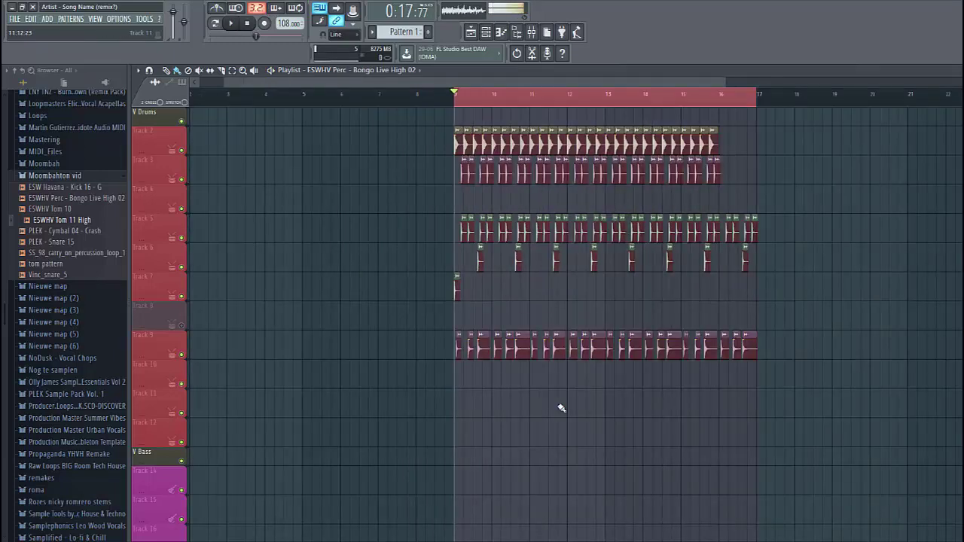
pyautogui.press('space')
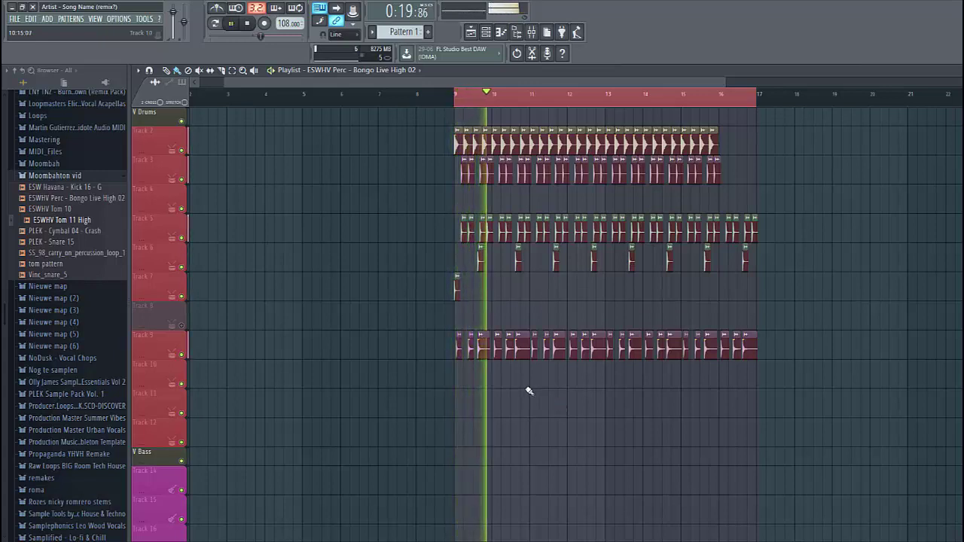
pyautogui.press('space')
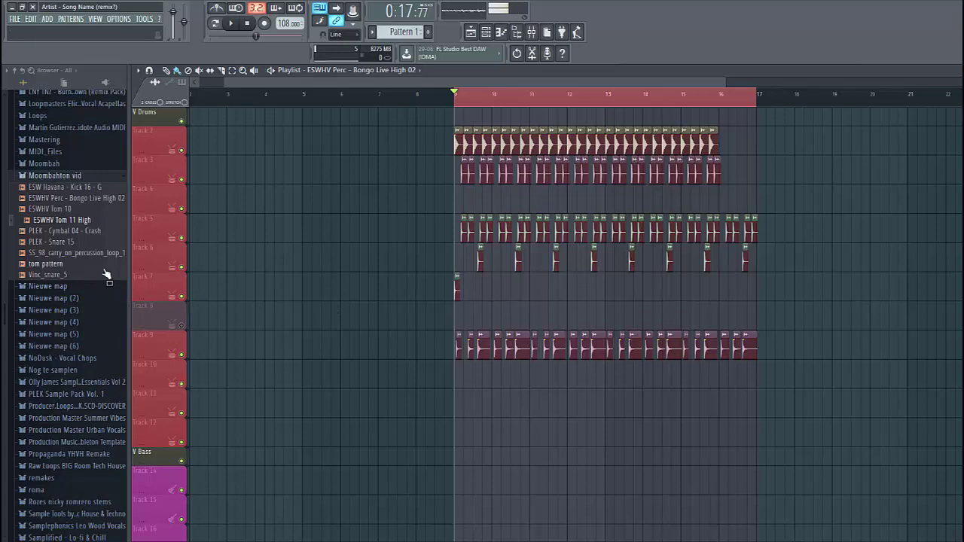
# Step: Place SS_98_carry_on_percussion_loop_1 on Track 11 at bar 9 and fit it to the project tempo
pyautogui.moveTo(104, 256); pyautogui.dragTo(459, 402)
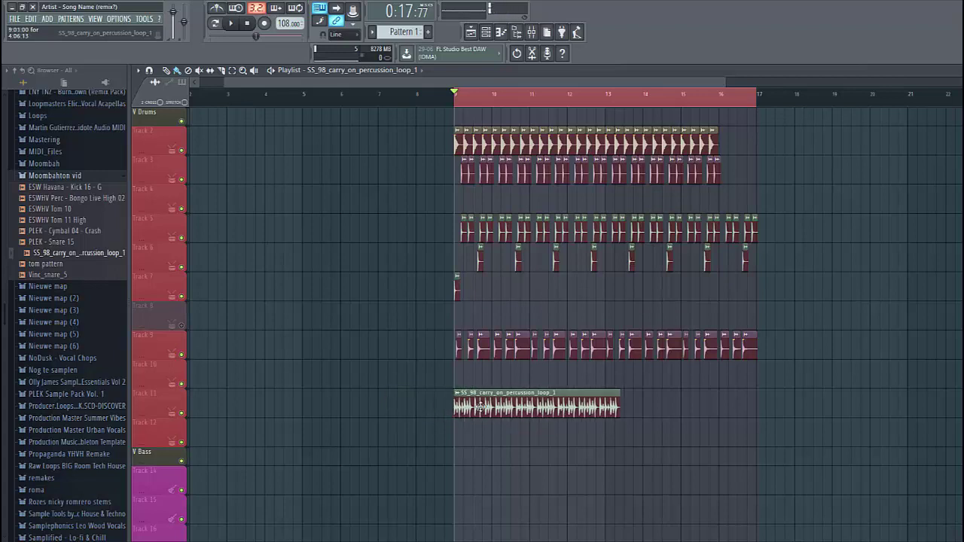
pyautogui.click(458, 398)
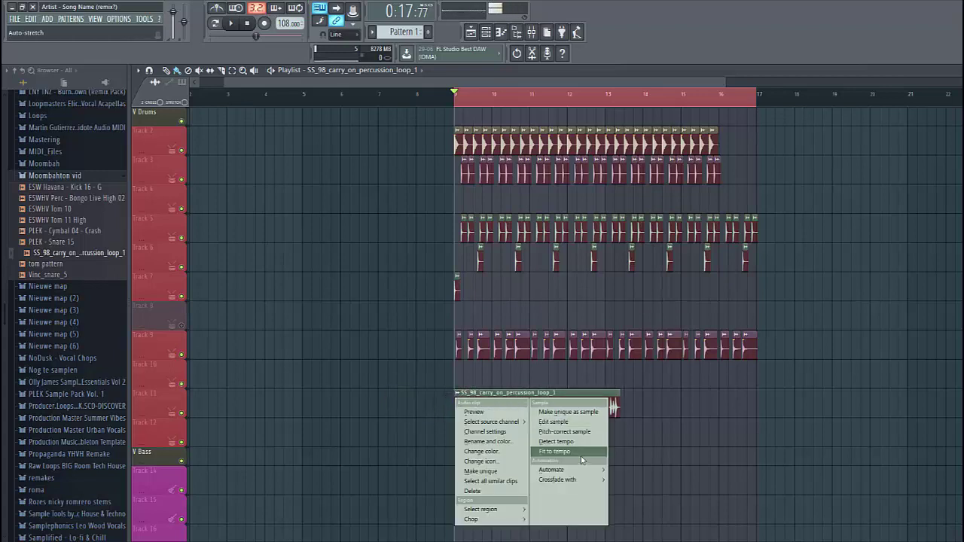
pyautogui.click(555, 452)
pyautogui.click(505, 281)
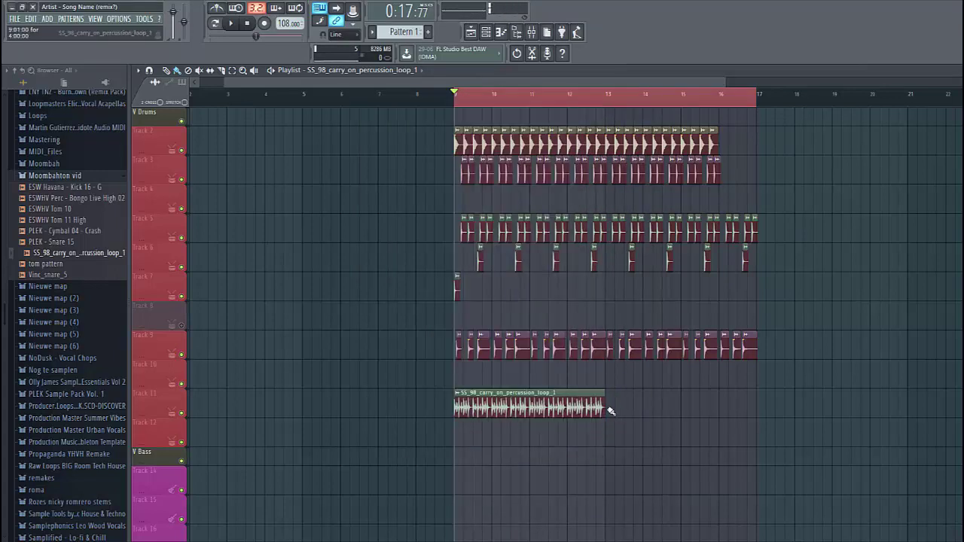
# Step: Add a second copy of the percussion loop at bar 13 on Track 11 and lower the loop's volume during playback
pyautogui.press('space')
pyautogui.click(631, 408)
pyautogui.doubleClick(631, 408)
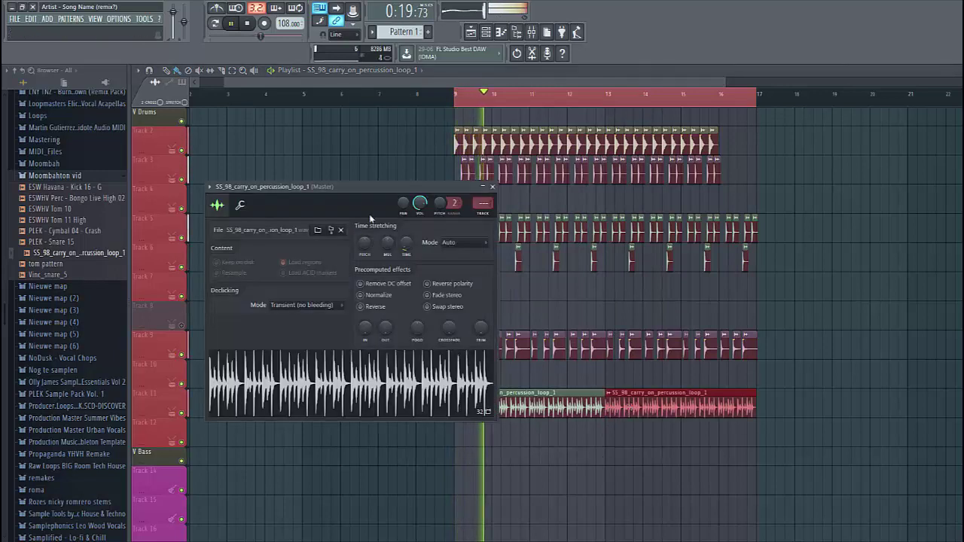
pyautogui.moveTo(419, 203); pyautogui.dragTo(419, 226)
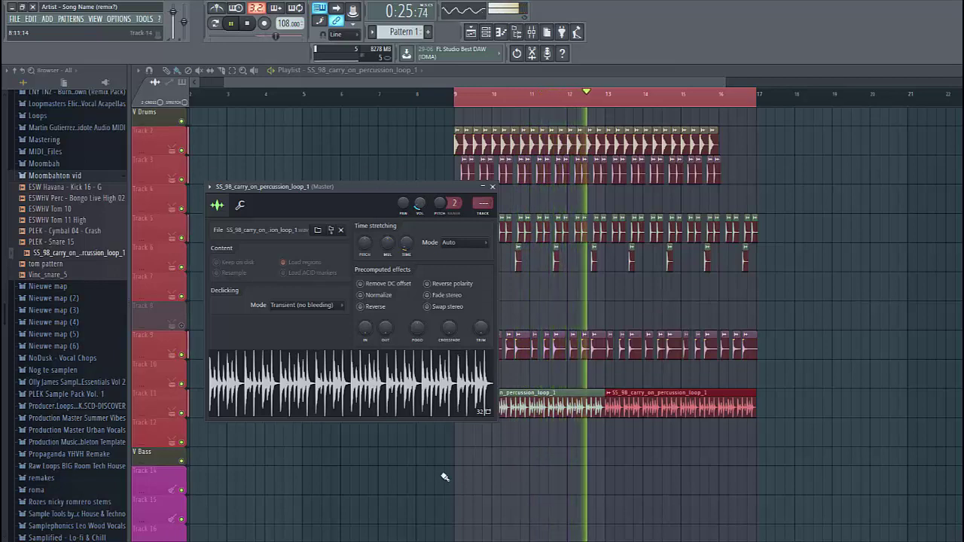
pyautogui.press('Escape')
# Step: Compare the groove with and without the percussion loop by muting and unmuting Track 11, and stop playback
pyautogui.click(181, 414)
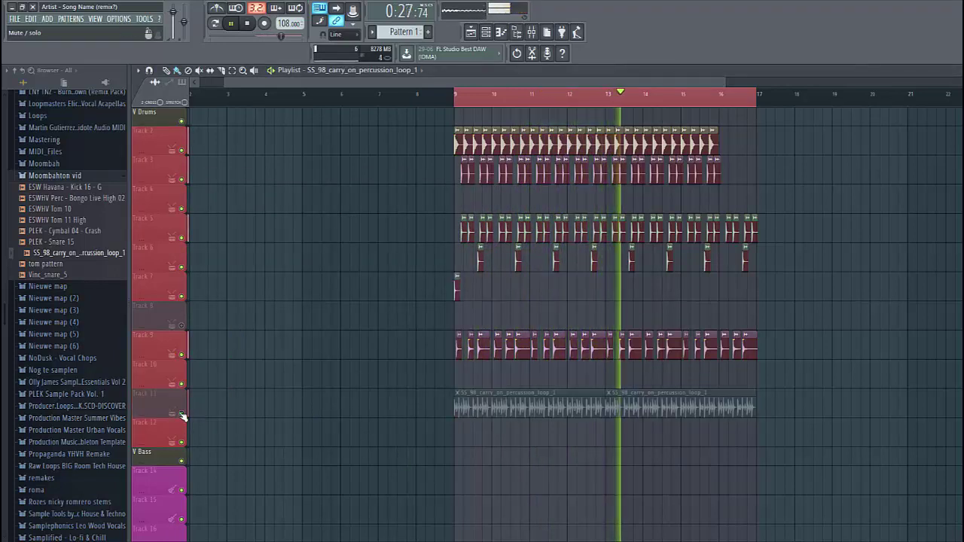
pyautogui.click(181, 413)
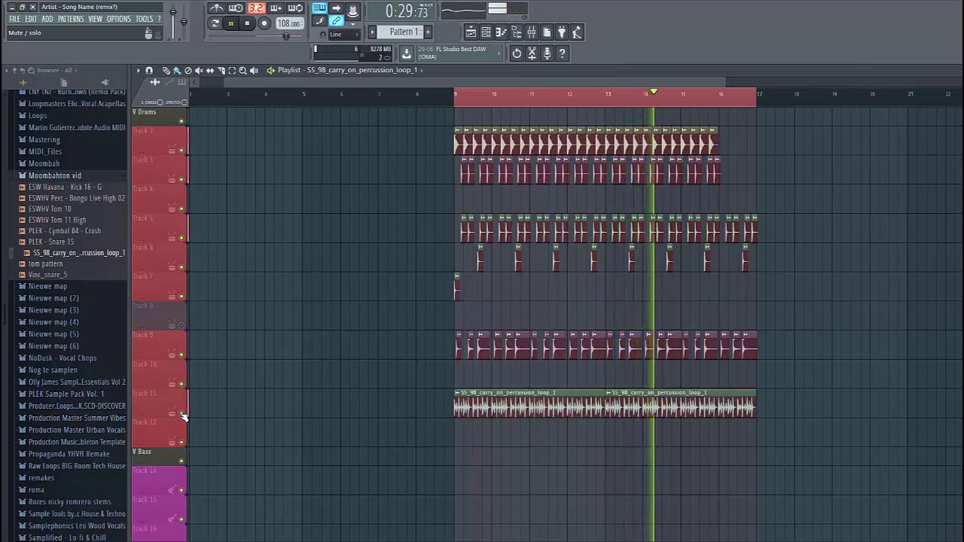
pyautogui.press('space')
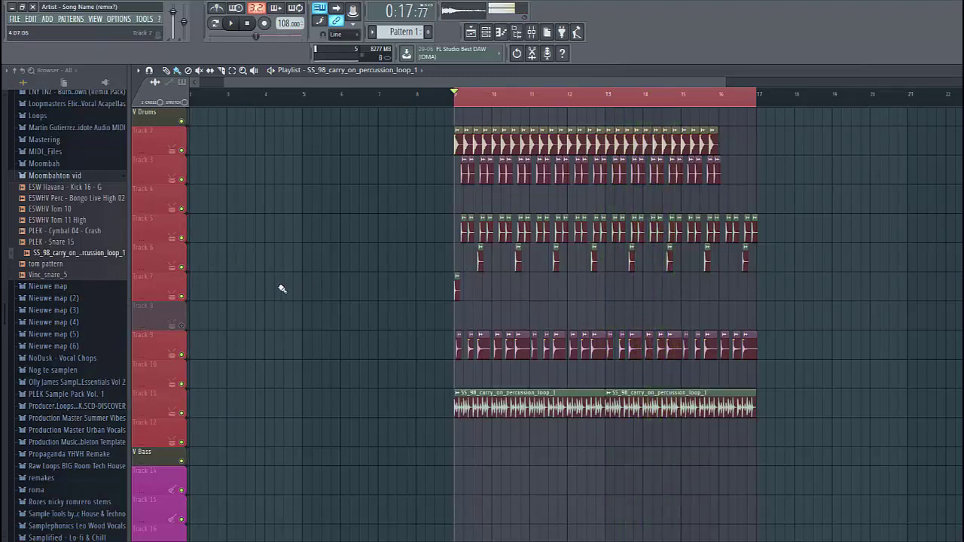
# Step: Place PLEK - Cymbal 04 - Crash on Track 12 at bars 9 and 13, and play the groove
pyautogui.moveTo(64, 233); pyautogui.dragTo(453, 433)
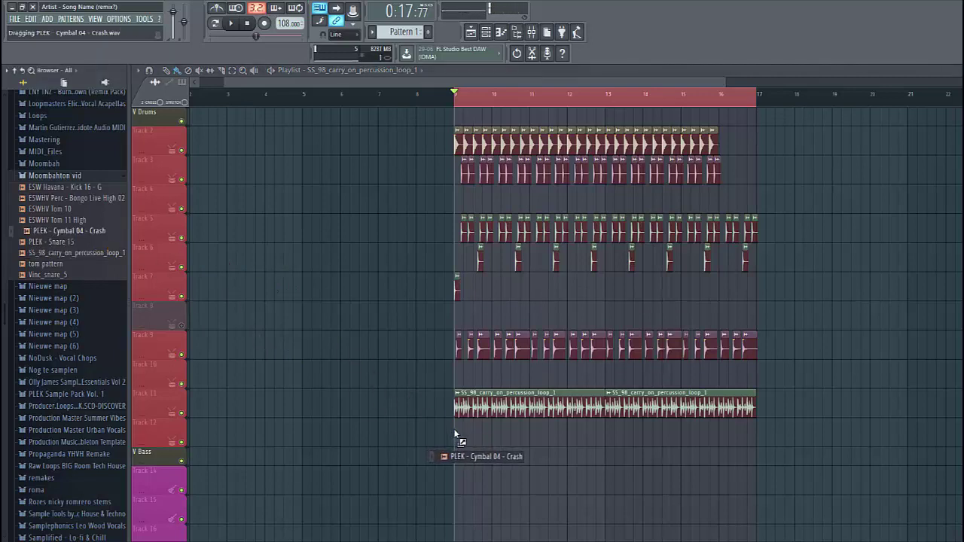
pyautogui.click(607, 438)
pyautogui.press('space')
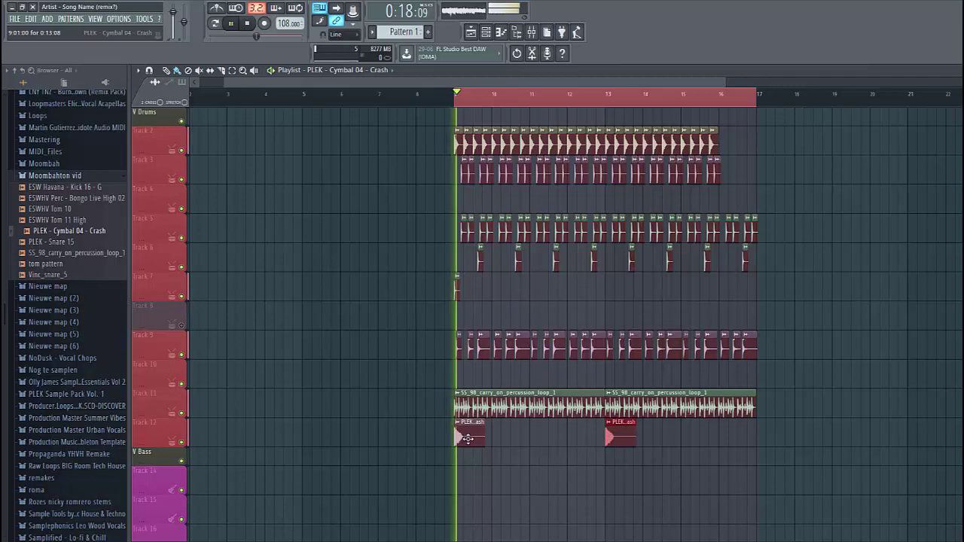
# Step: Lower the crash cymbal's volume and pan it to the right while auditioning the groove, and close its channel settings
pyautogui.doubleClick(468, 438)
pyautogui.scroll(-5, 439, 221)
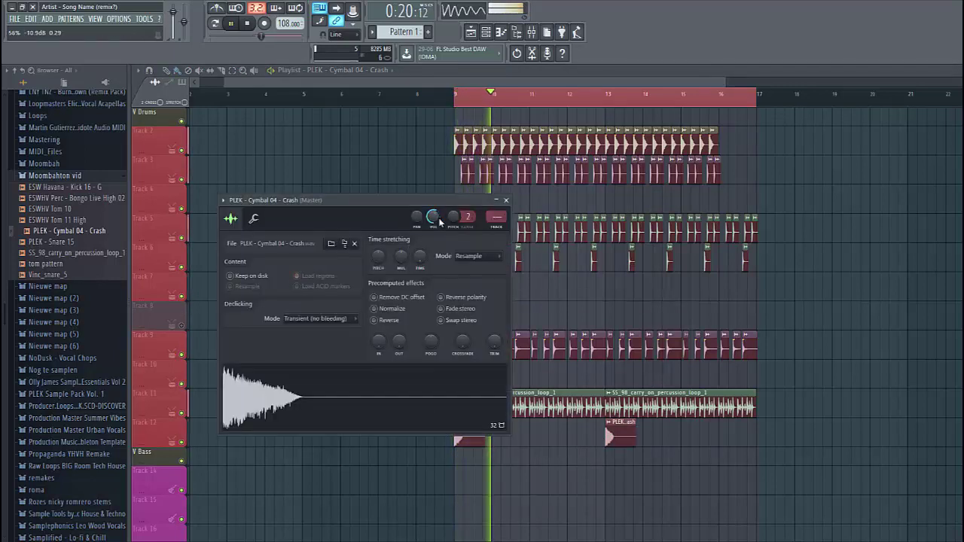
pyautogui.scroll(1, 417, 224)
pyautogui.scroll(5, 417, 224)
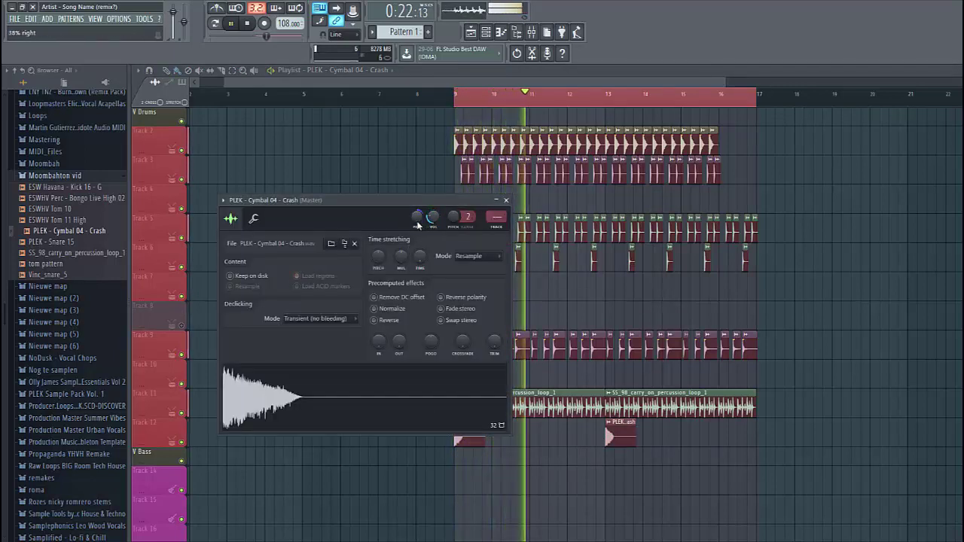
pyautogui.press('space')
pyautogui.press('space')
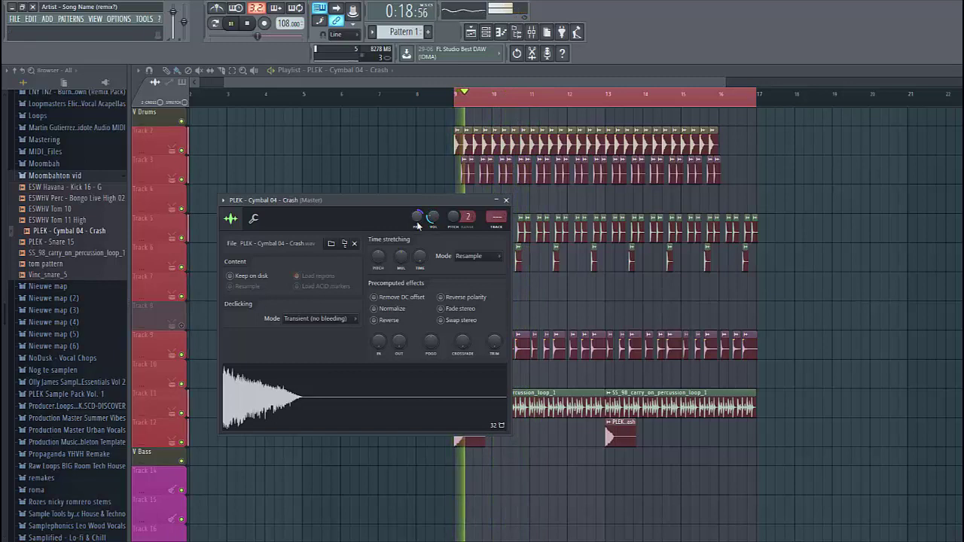
pyautogui.scroll(3, 432, 222)
pyautogui.press('space')
pyautogui.press('space')
pyautogui.rightClick(510, 509)
pyautogui.press('space')
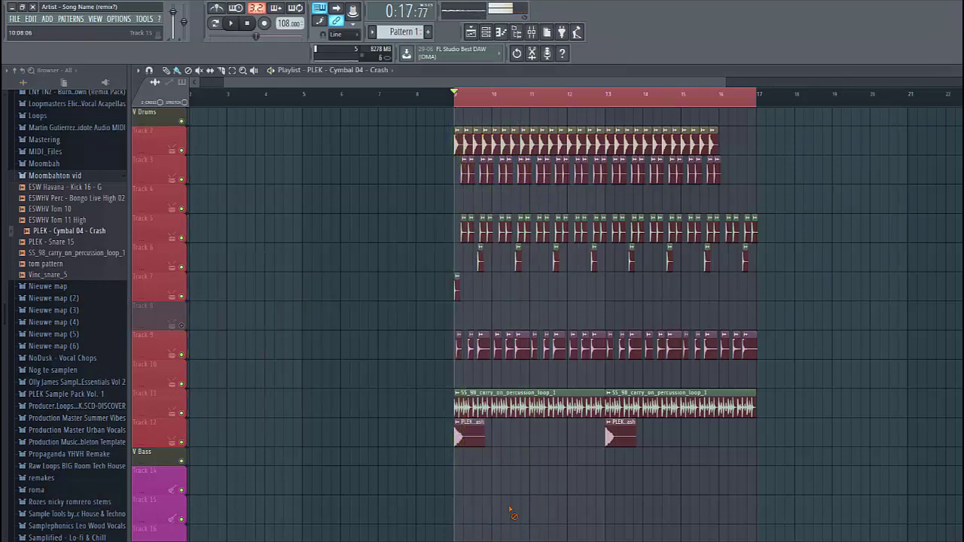